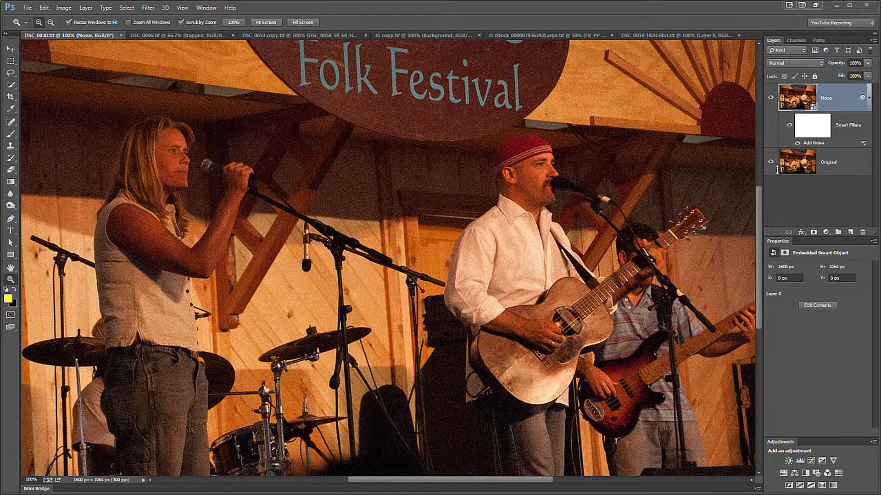
# Compare the concert photo DSC_0030.tif without and with its Noise layer
pyautogui.click(771, 98)
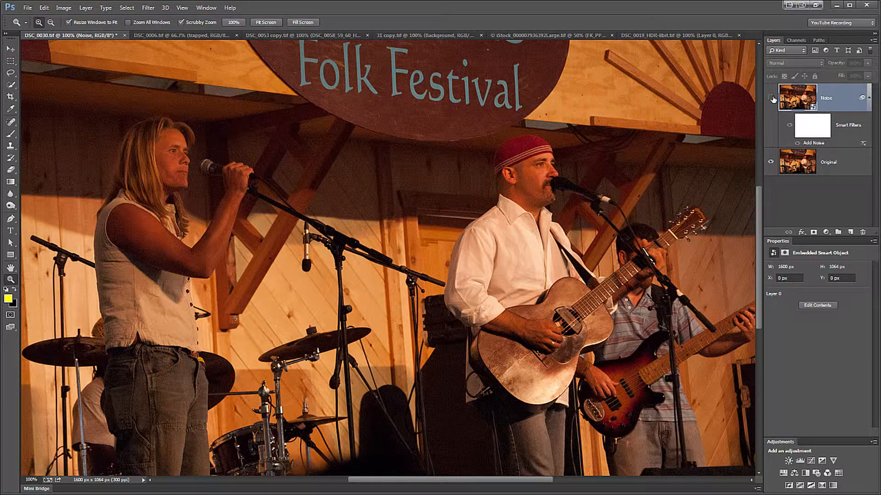
pyautogui.click(770, 97)
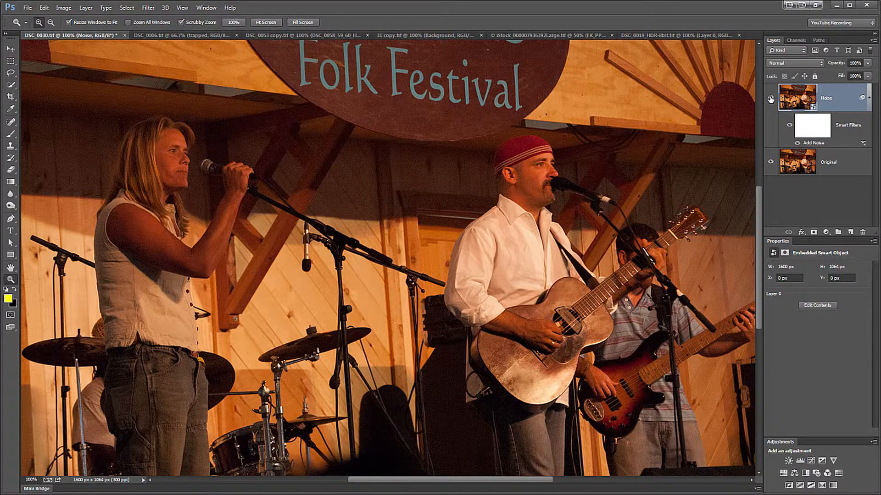
# Switch to DSC_0006.tif and compare the locomotive photo without and with its texture and adjustment layers
pyautogui.click(201, 36)
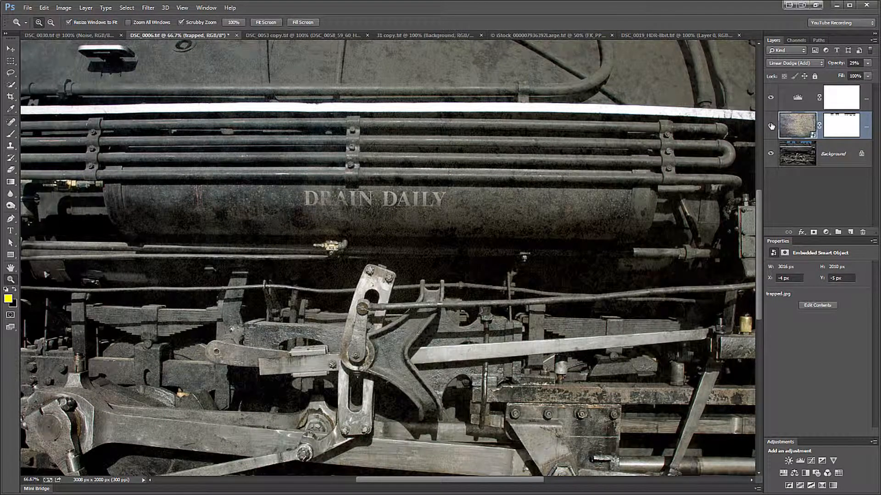
pyautogui.moveTo(770, 126)
pyautogui.mouseDown()
pyautogui.moveTo(773, 105)
pyautogui.moveTo(767, 113)
pyautogui.mouseUp()
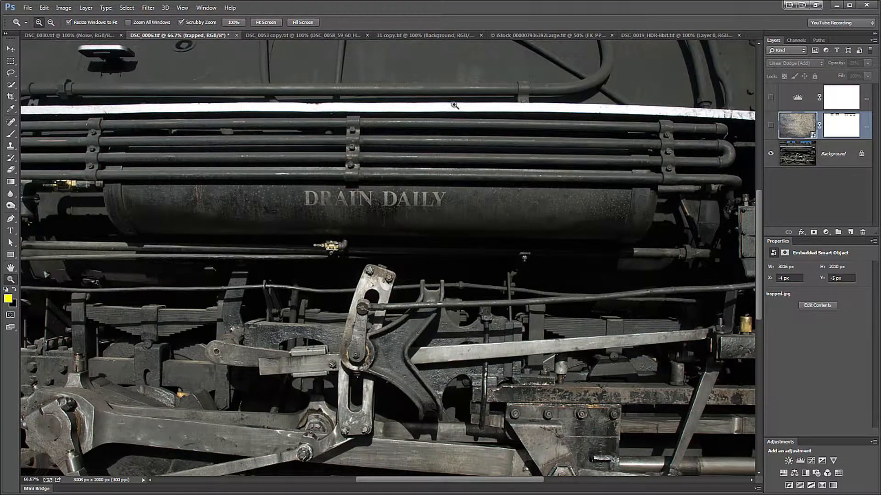
pyautogui.click(771, 126)
pyautogui.click(771, 97)
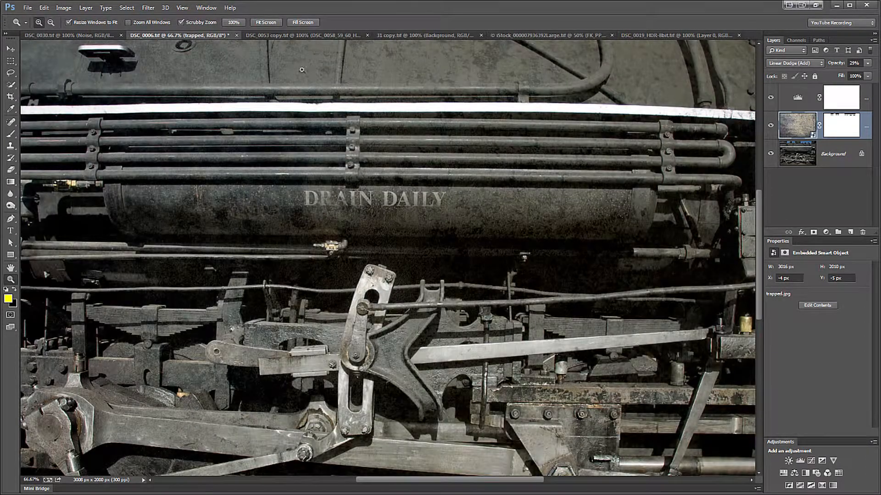
# Switch to DSC_0053 copy.tif and compare the textured castle image with the unaltered photo on the uppermost layer
pyautogui.click(286, 36)
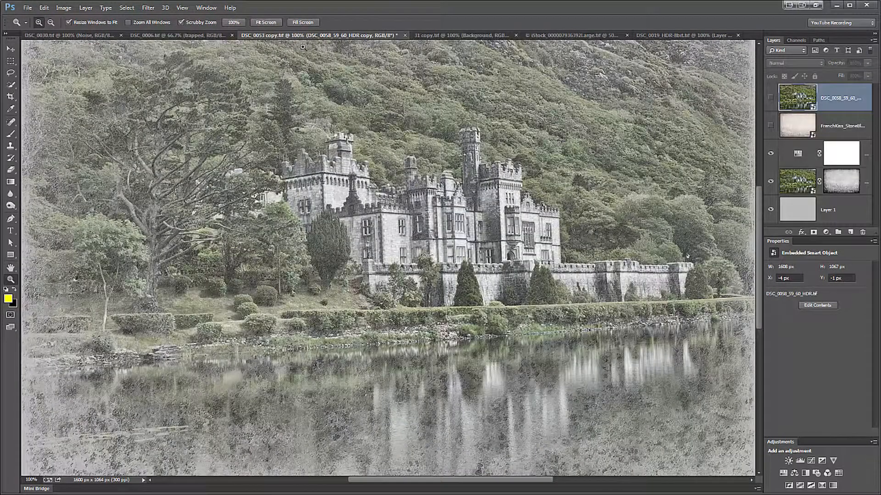
pyautogui.click(771, 99)
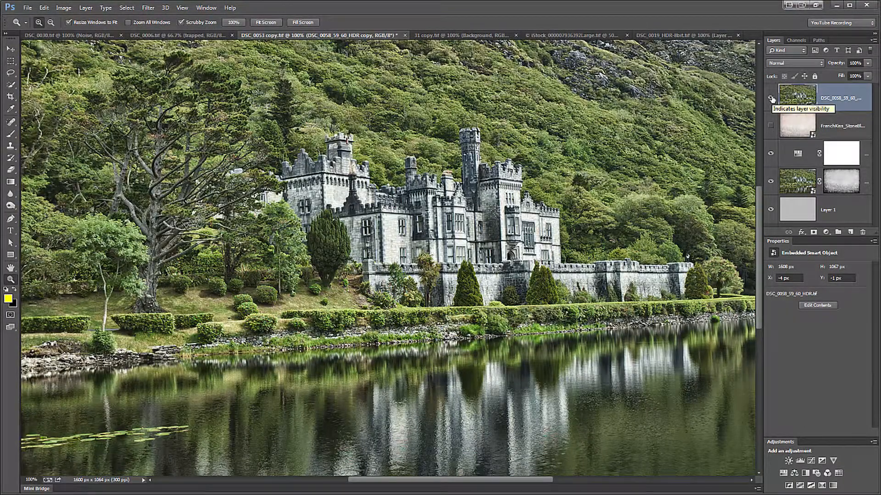
pyautogui.click(771, 99)
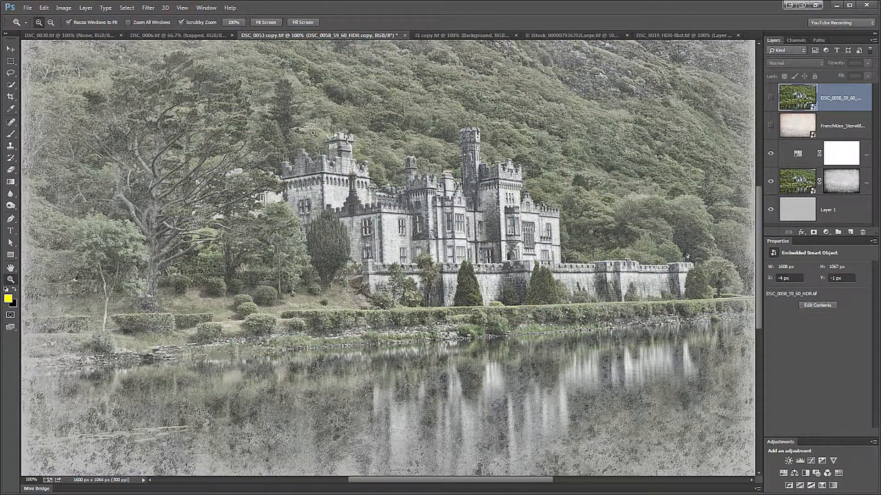
# Switch to 31 copy.tif and compare the dancer photo without and with the bokeh20 layer
pyautogui.click(417, 36)
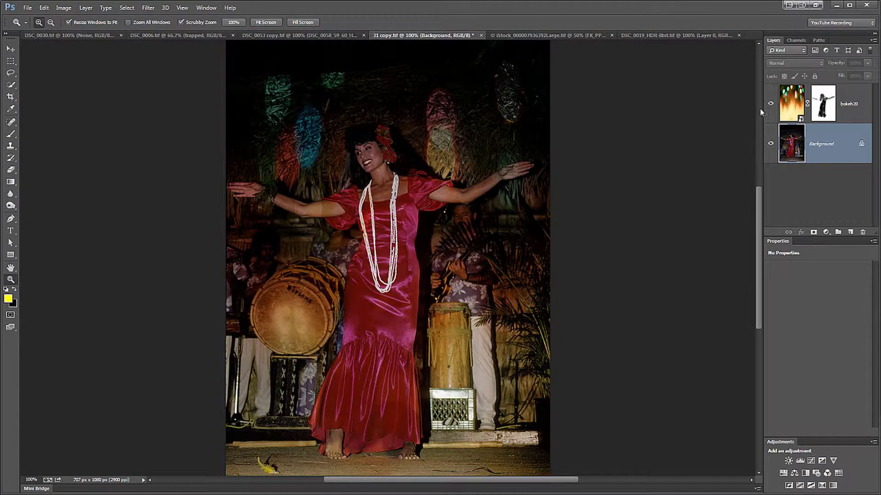
pyautogui.click(771, 103)
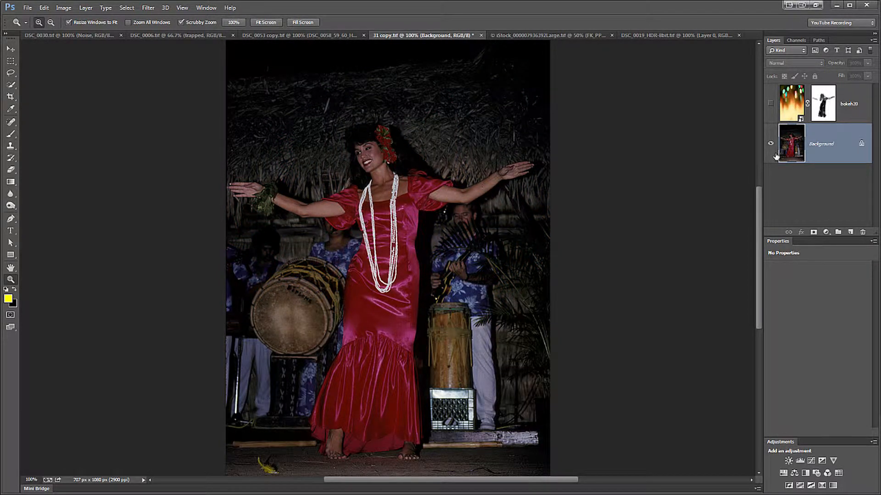
pyautogui.click(770, 104)
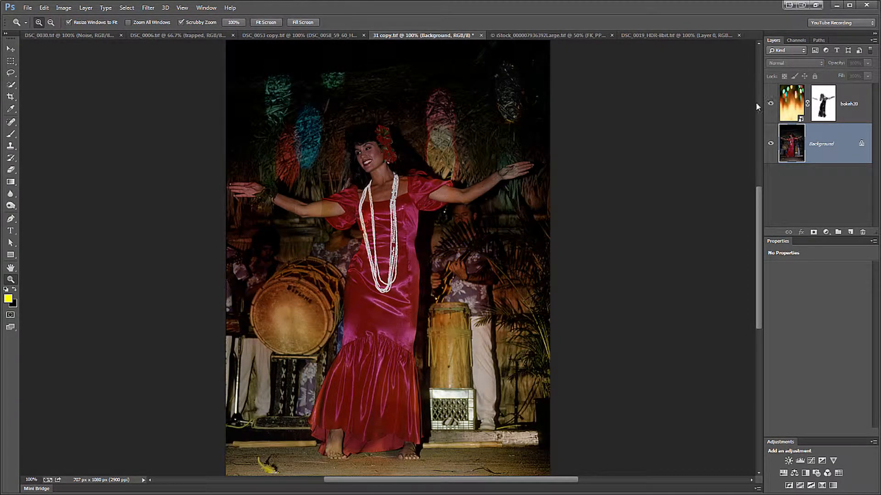
# Switch to the iStock portrait and view the photo without its texture, the texture alone, and both combined
pyautogui.click(573, 38)
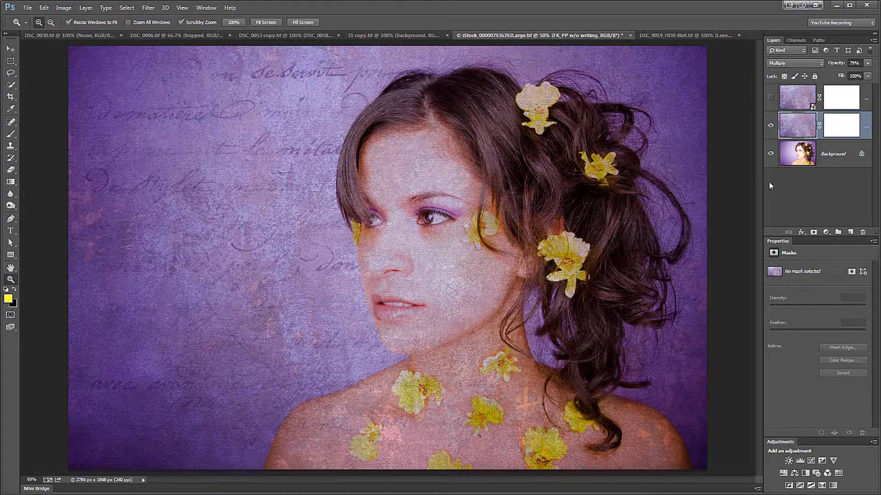
pyautogui.click(770, 125)
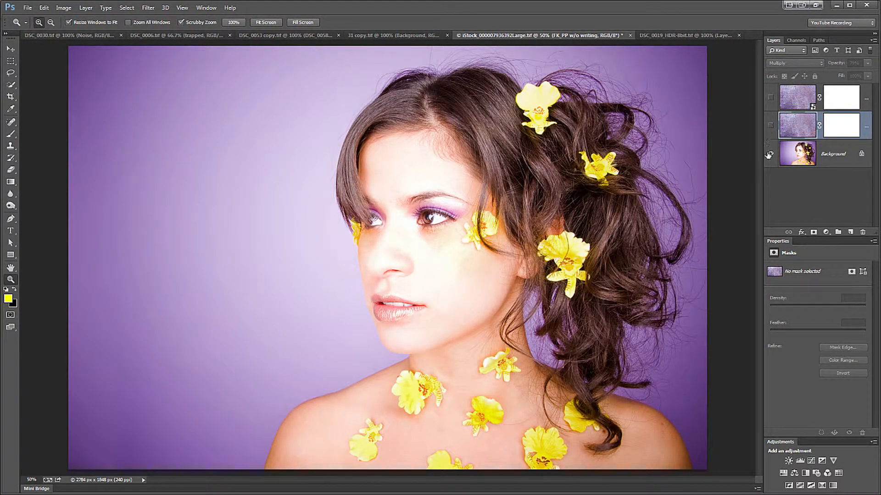
pyautogui.click(770, 154)
pyautogui.click(769, 124)
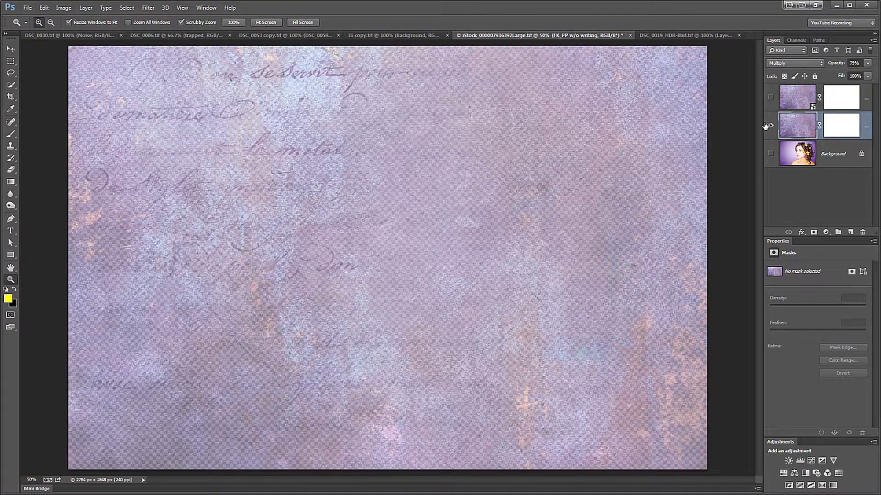
pyautogui.click(771, 154)
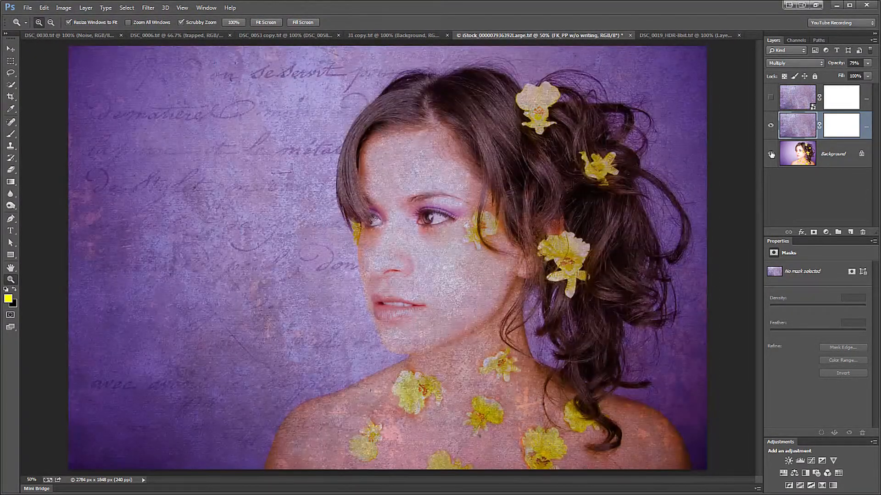
# Switch to DSC_0019_HDR-8bit.tif and compare the landscape without and with its Texturizer and Watercolor smart filters and adjustment layer
pyautogui.click(698, 34)
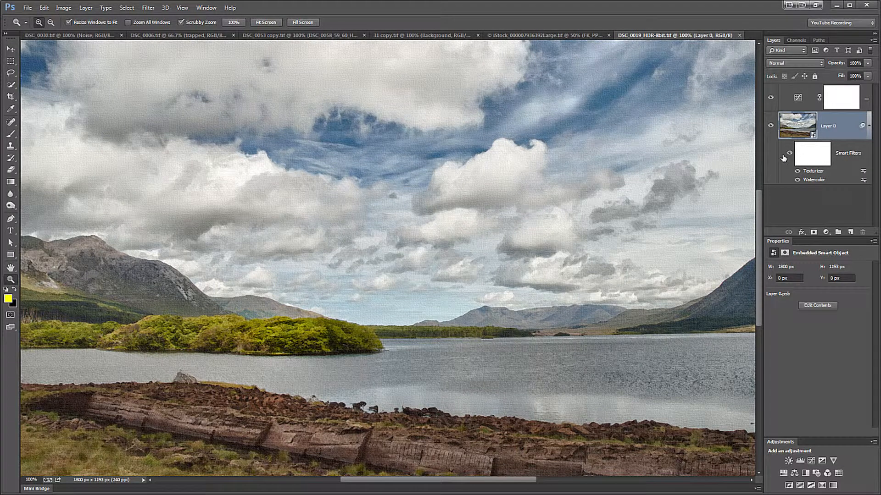
pyautogui.click(788, 154)
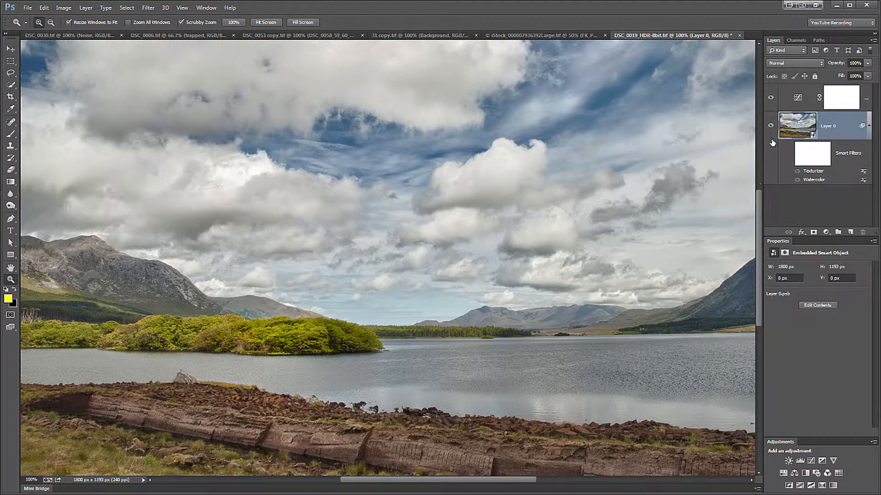
pyautogui.click(770, 98)
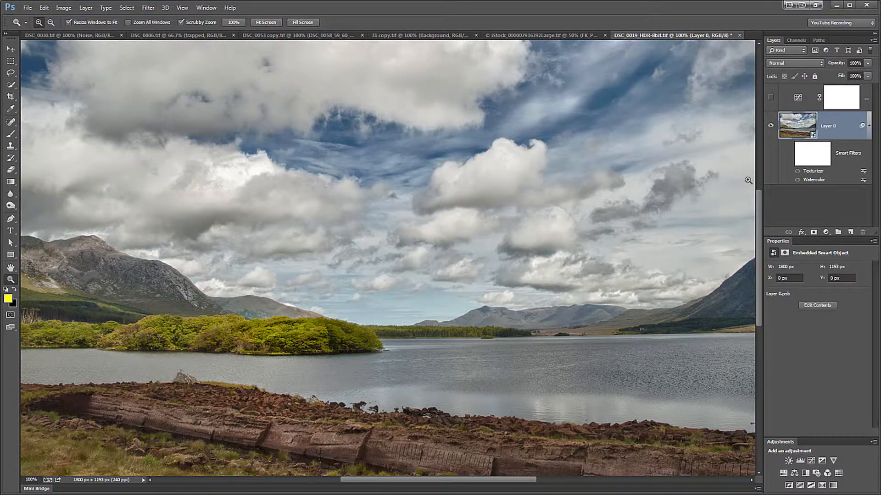
pyautogui.click(797, 172)
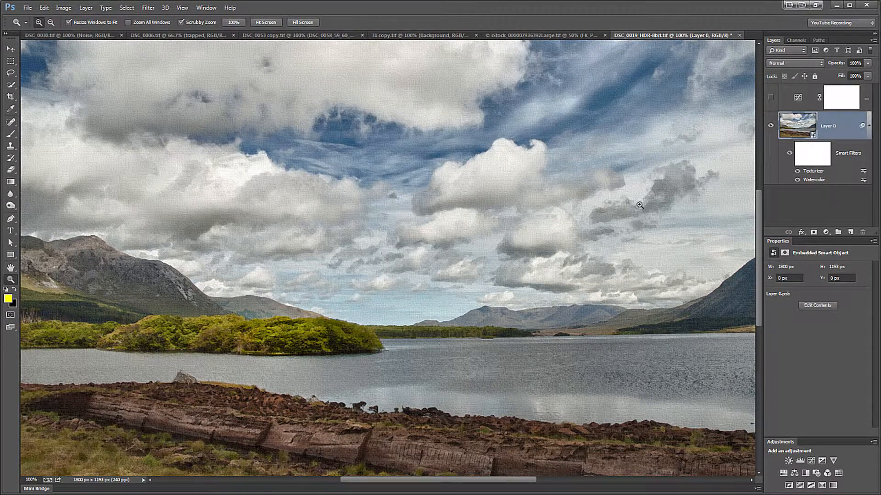
pyautogui.click(772, 97)
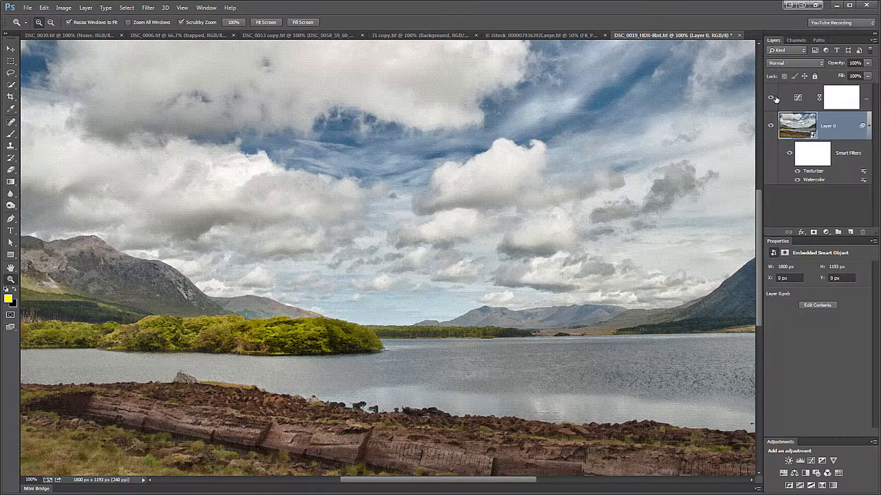
# Return to DSC_0030.tif, inspect the photo with and without the added noise, and leave the Noise layer hidden
pyautogui.click(100, 36)
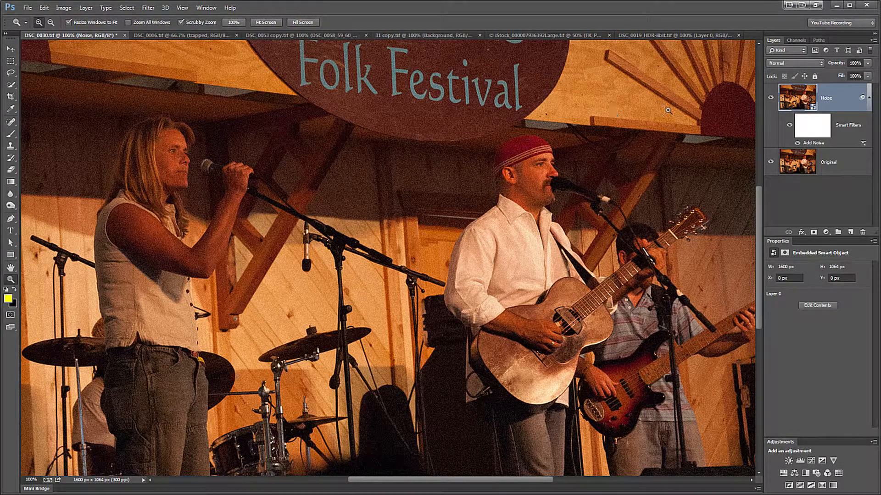
pyautogui.click(770, 98)
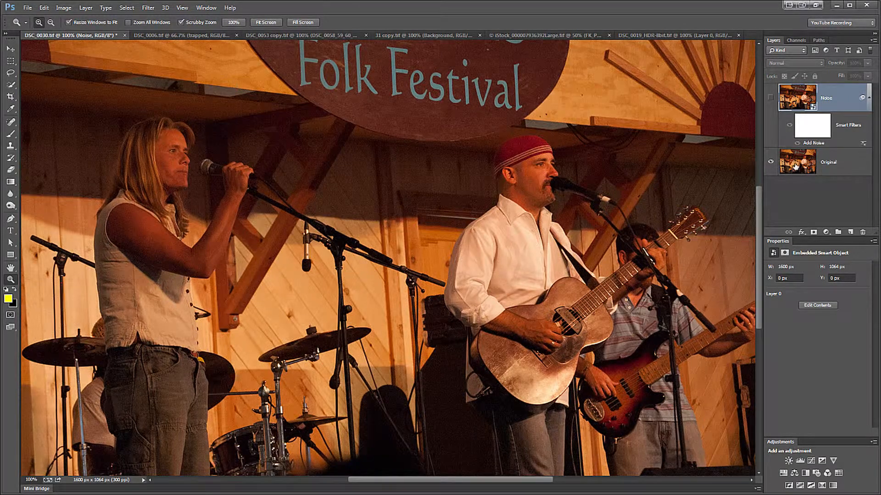
pyautogui.moveTo(359, 171); pyautogui.dragTo(379, 169)
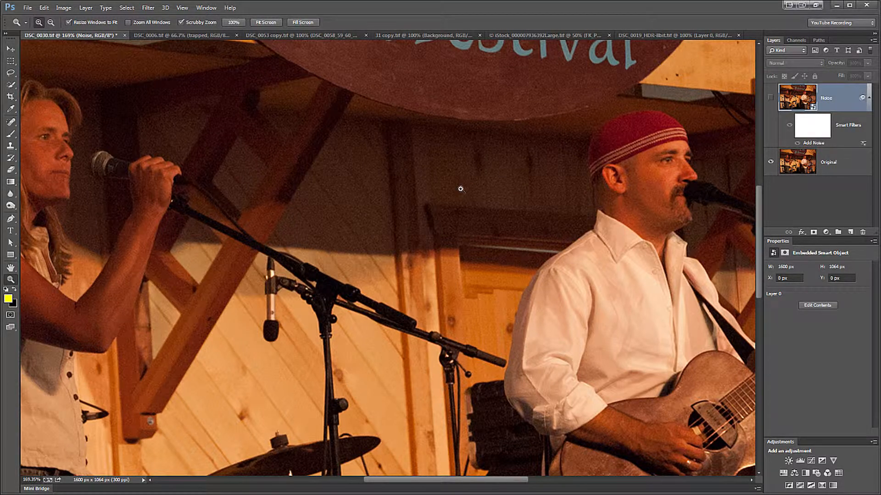
pyautogui.keyDown('alt'); pyautogui.click(523, 181); pyautogui.keyUp('alt')
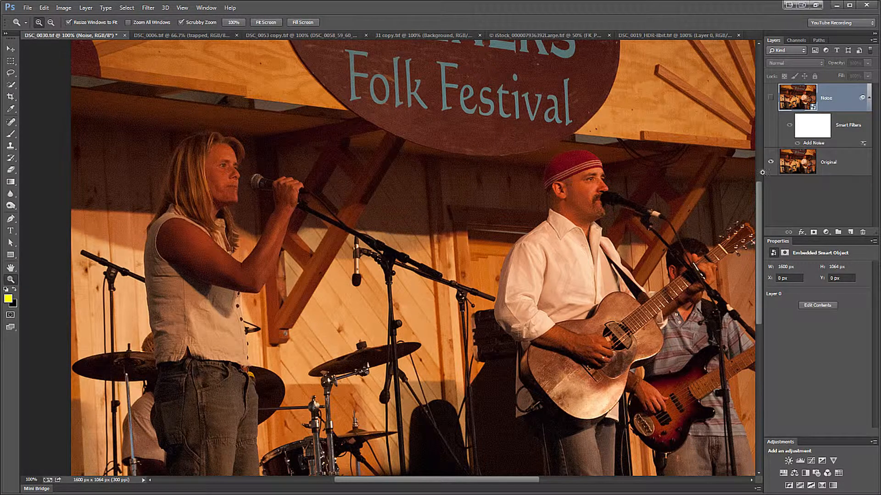
pyautogui.click(771, 100)
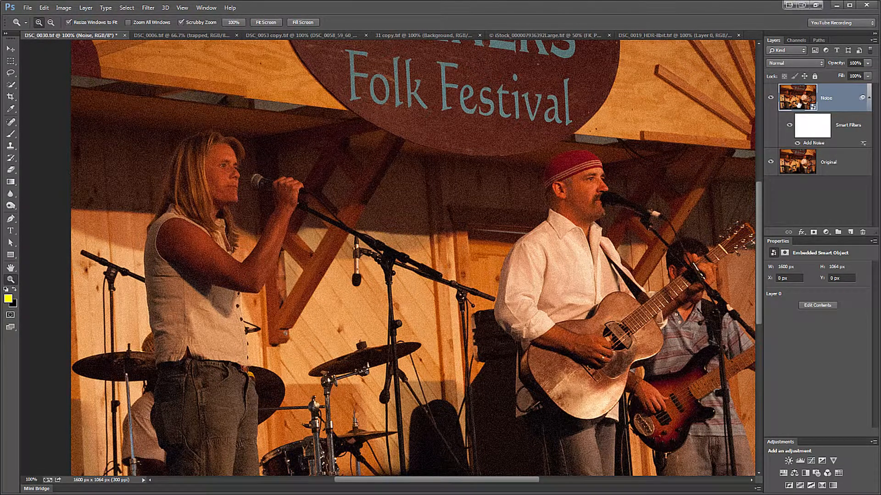
pyautogui.click(770, 98)
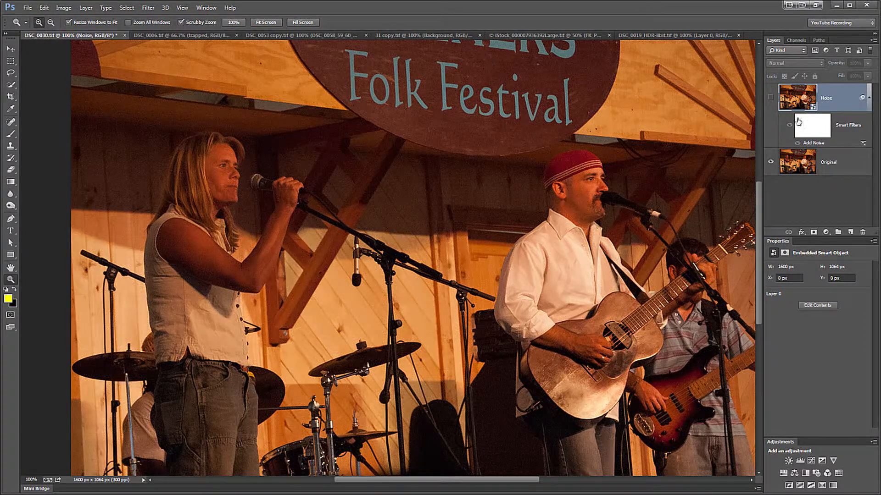
# Convert the Original layer for smart filters
pyautogui.click(806, 165)
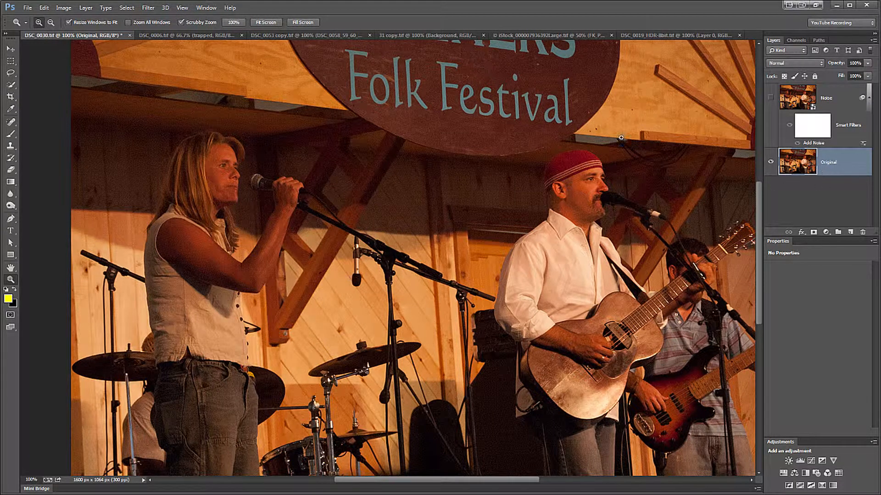
pyautogui.click(155, 8)
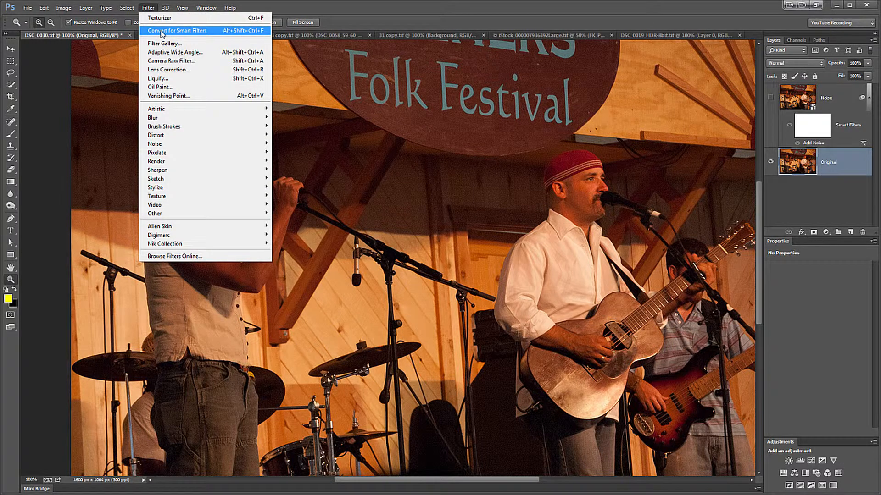
pyautogui.click(161, 30)
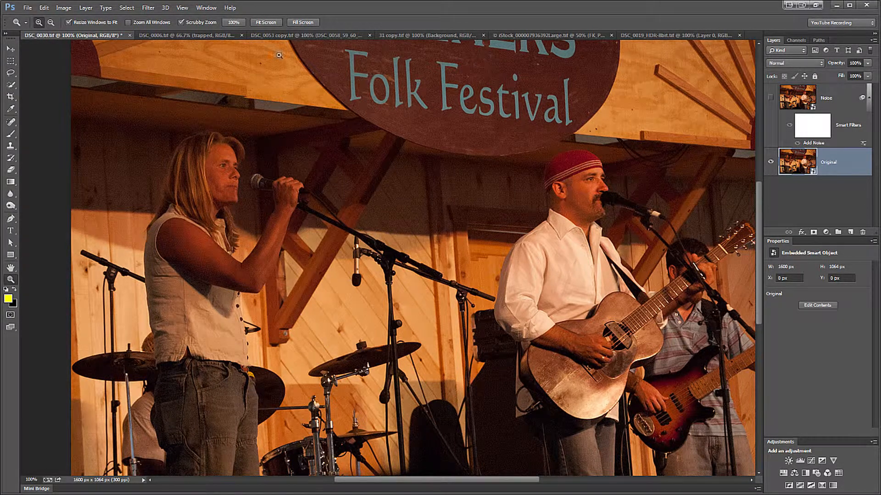
# Start an Add Noise filter on the Original layer and lower its amount to about 2.5%, keeping the image in view
pyautogui.click(142, 8)
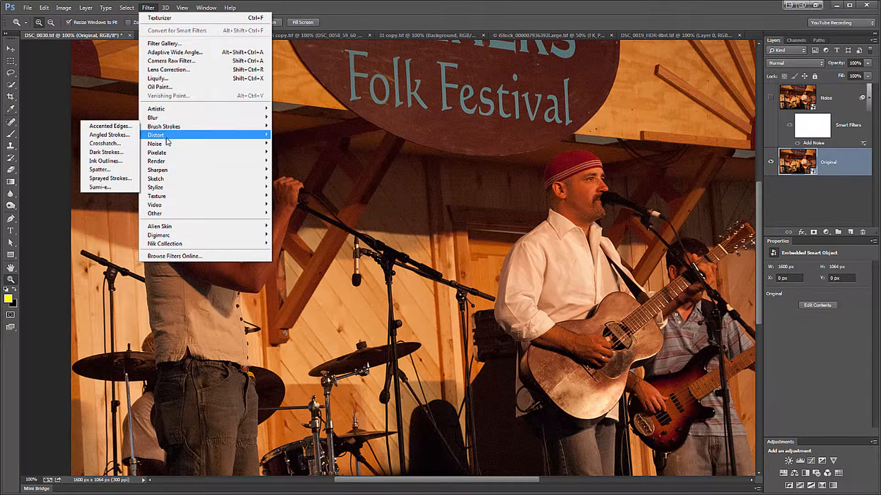
pyautogui.moveTo(167, 146)
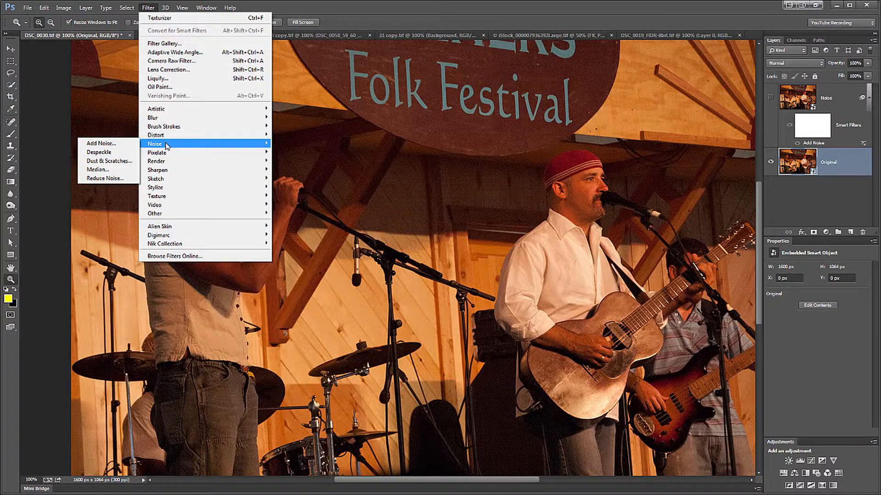
pyautogui.click(124, 147)
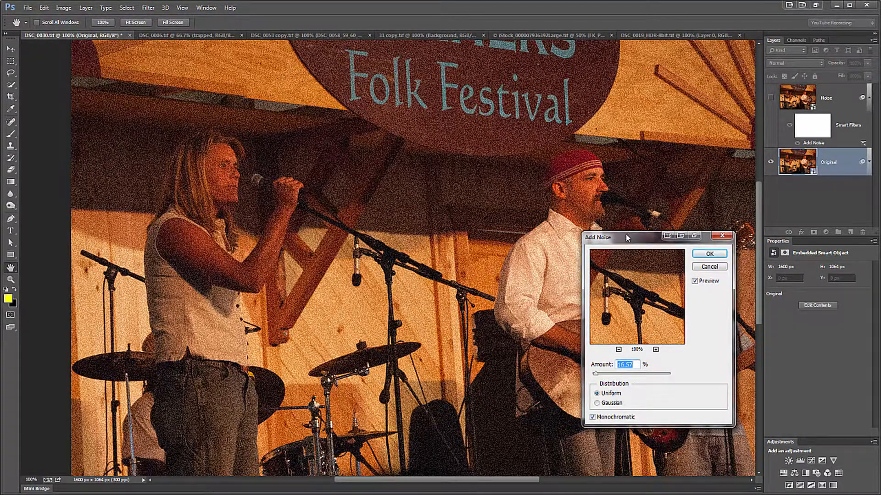
pyautogui.moveTo(626, 236); pyautogui.dragTo(627, 261)
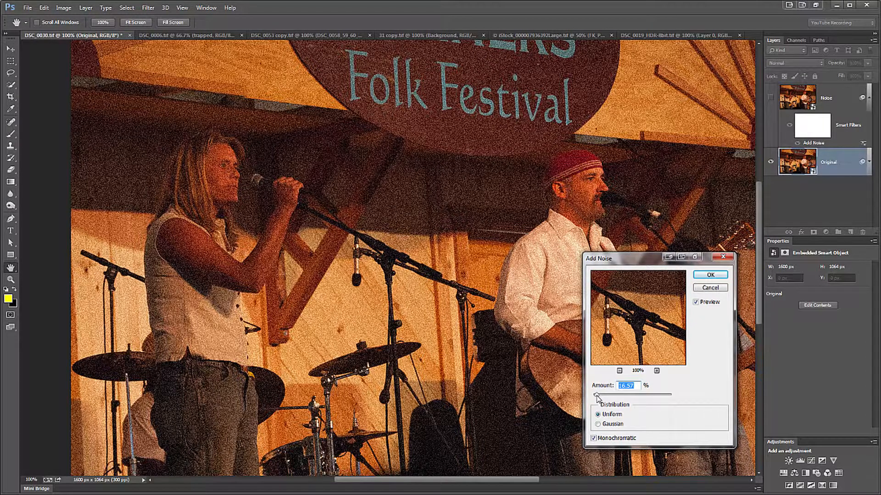
pyautogui.moveTo(596, 396); pyautogui.dragTo(594, 398)
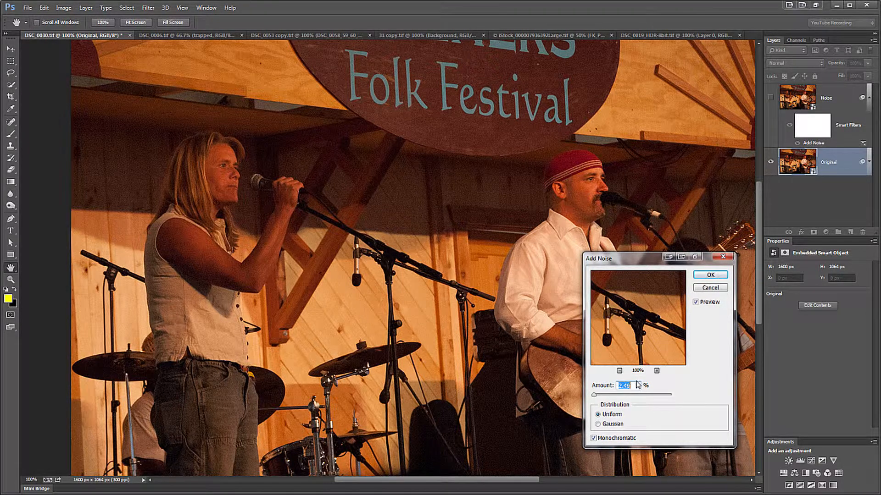
# Raise the noise amount in several small increments and one larger increment
pyautogui.press('Up')
pyautogui.press('Up')
pyautogui.press('Up')
pyautogui.press('Up')
pyautogui.press('Up')
pyautogui.hotkey('shift', 'Up')
# Try the Gaussian distribution, return to Uniform, turn off Monochromatic, and set the noise amount to 16.57%
pyautogui.click(608, 428)
pyautogui.click(612, 415)
pyautogui.click(610, 439)
pyautogui.moveTo(593, 395); pyautogui.dragTo(597, 394)
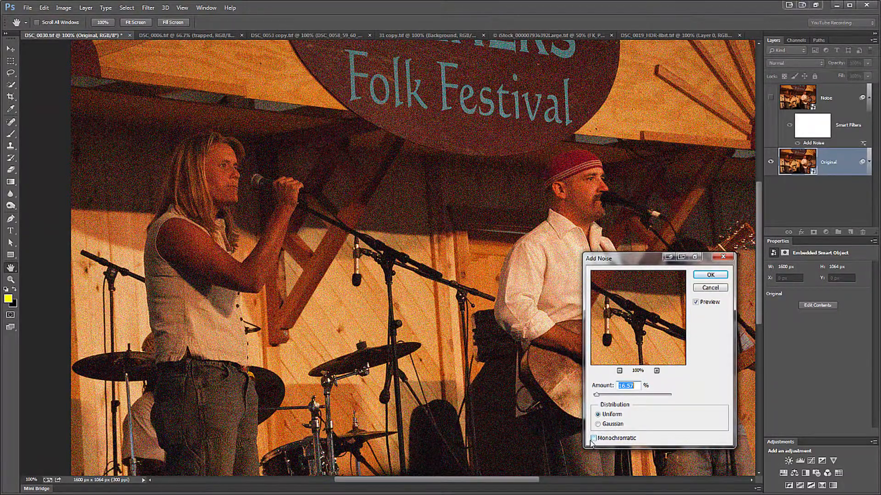
# Make the noise monochromatic, lower its amount to about 4.4%, and apply the Add Noise filter to the Original layer
pyautogui.click(593, 439)
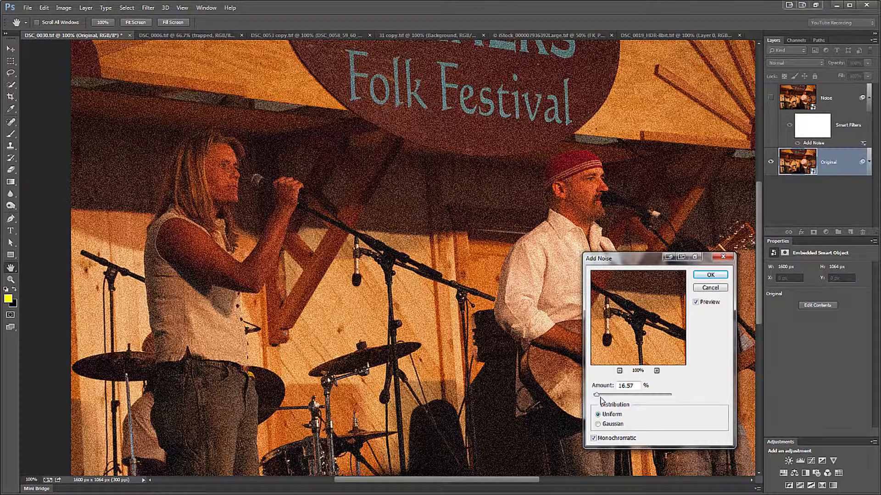
pyautogui.moveTo(596, 394); pyautogui.dragTo(595, 395)
pyautogui.click(709, 275)
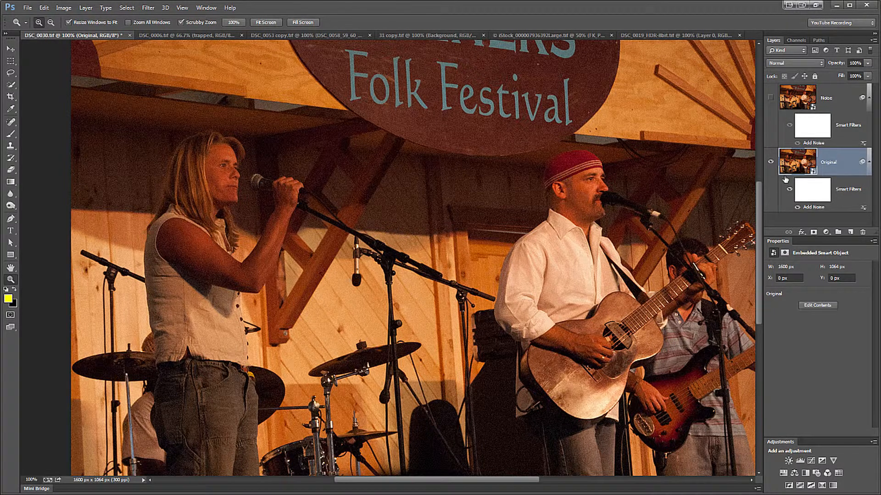
# Reopen the Original layer's Add Noise smart filter, raise the noise amount to a clearly stronger grain, and apply it
pyautogui.doubleClick(813, 208)
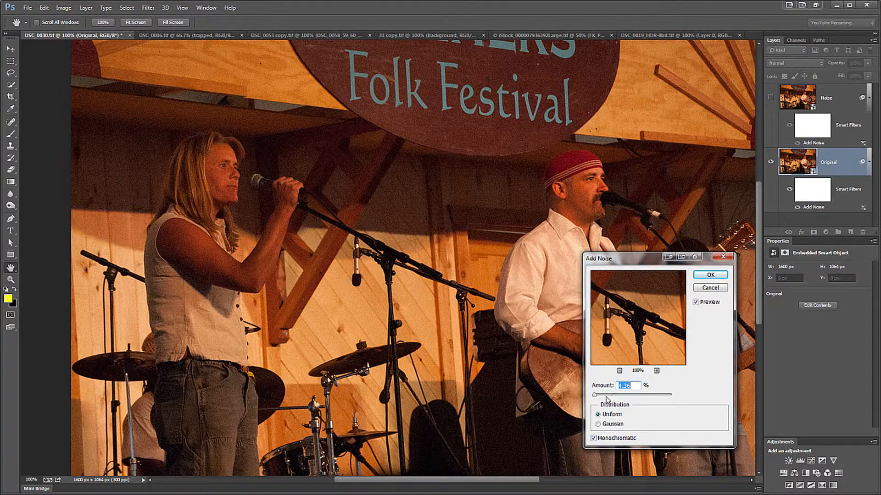
pyautogui.moveTo(594, 396); pyautogui.dragTo(595, 397)
pyautogui.click(722, 276)
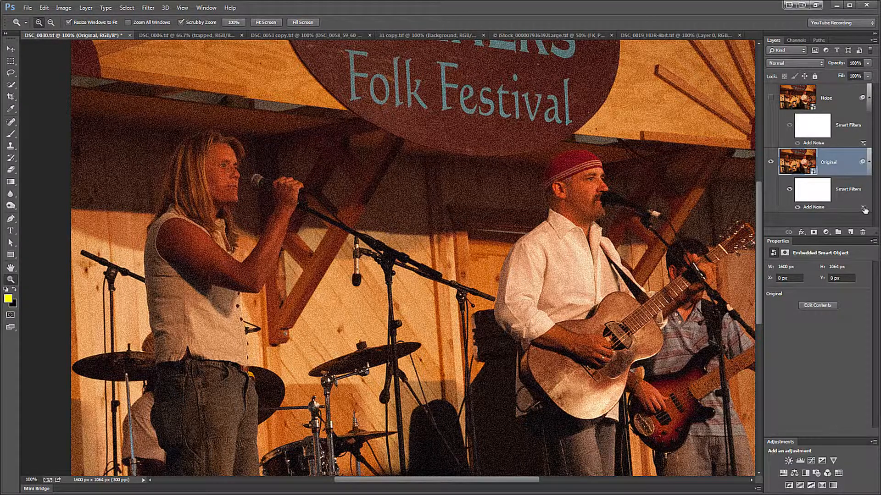
# In the Original layer's Add Noise blending options, try the opacity at 0% and 100%, and apply an intermediate opacity to soften the grain
pyautogui.doubleClick(864, 209)
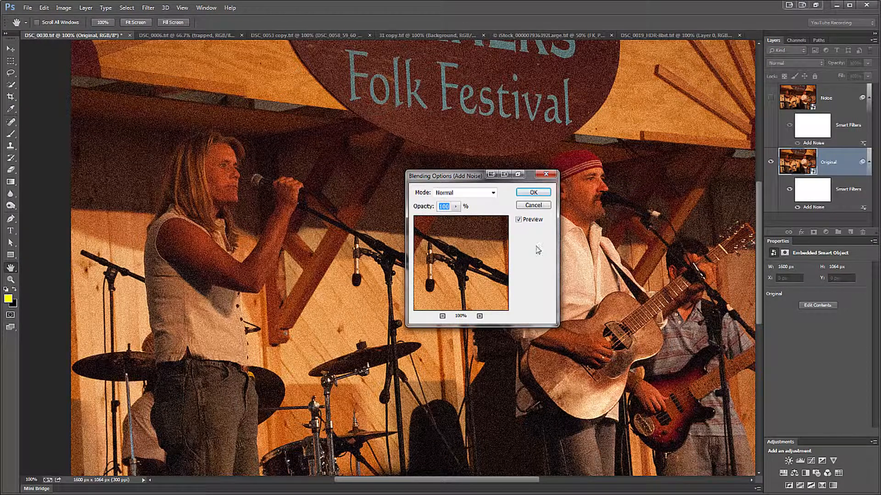
pyautogui.click(456, 206)
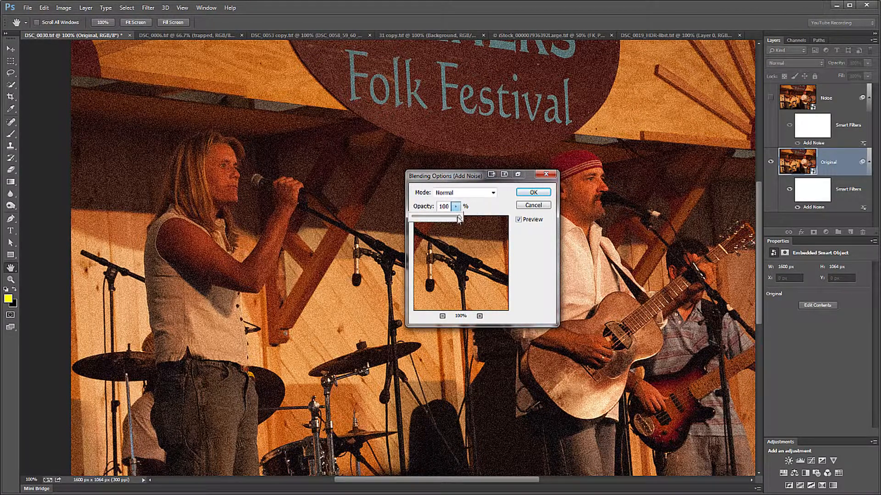
pyautogui.moveTo(459, 218); pyautogui.dragTo(432, 219)
pyautogui.moveTo(433, 219); pyautogui.dragTo(410, 222)
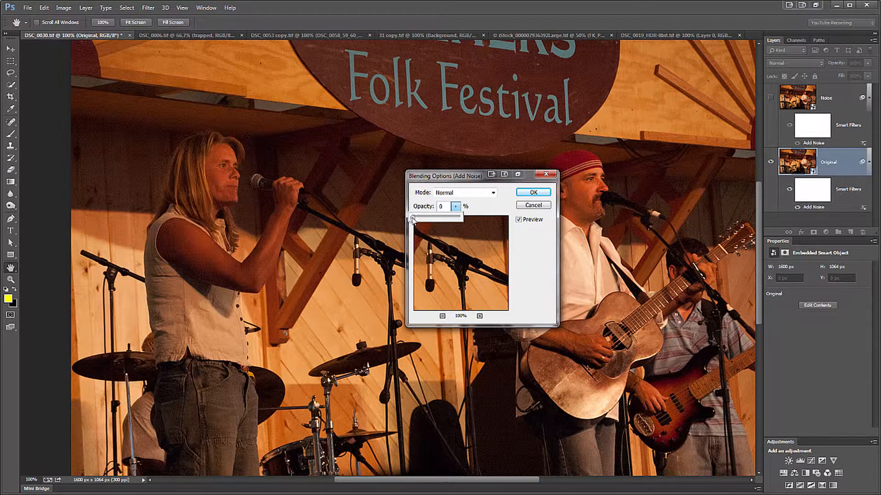
pyautogui.moveTo(413, 217); pyautogui.dragTo(470, 218)
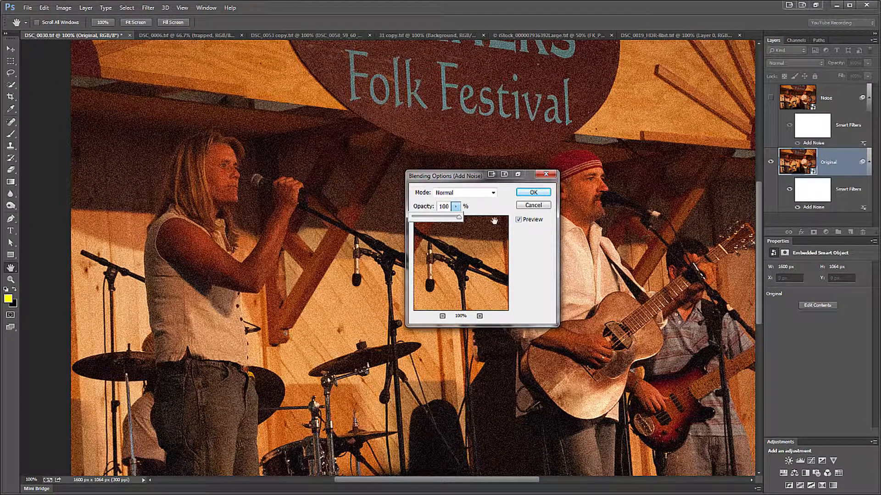
pyautogui.click(437, 218)
pyautogui.click(533, 193)
pyautogui.press('z')
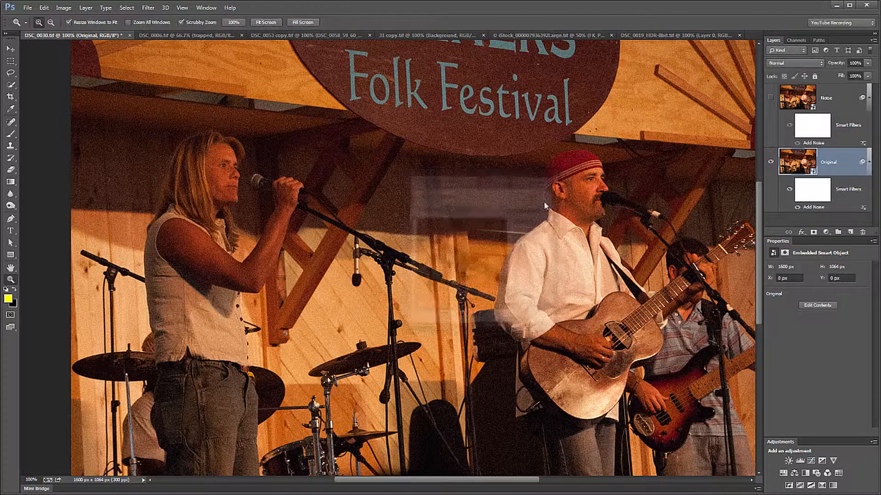